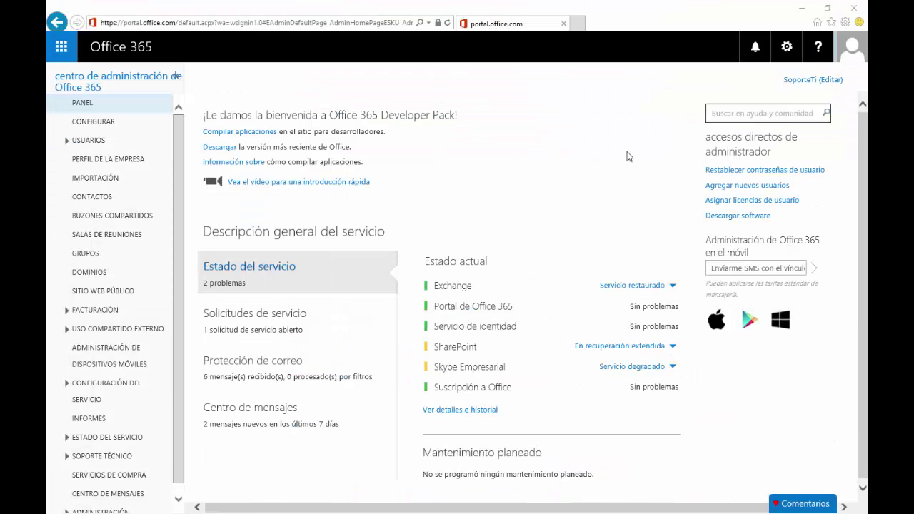
# Open the Exchange admin center from the Office 365 administration section and go to the administrator roles under permissions
pyautogui.click(621, 145)
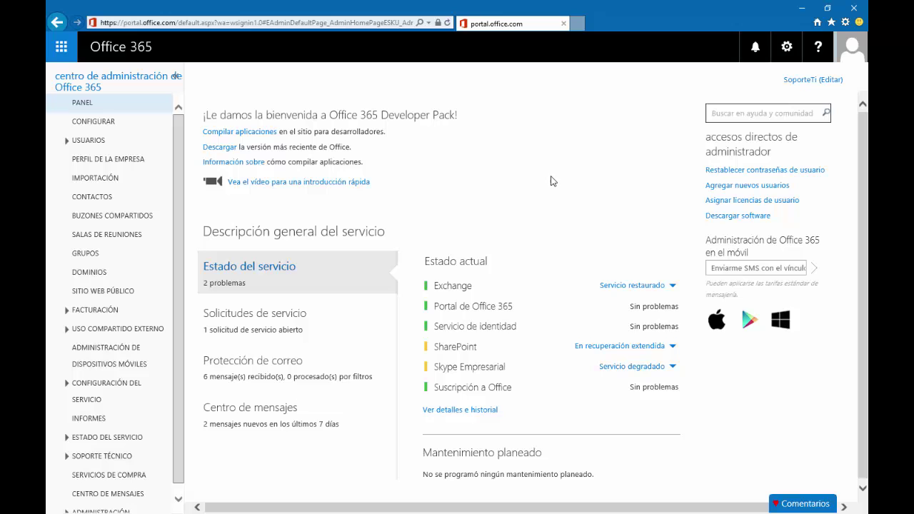
pyautogui.scroll(-1, 251, 346)
pyautogui.scroll(-1, 179, 296)
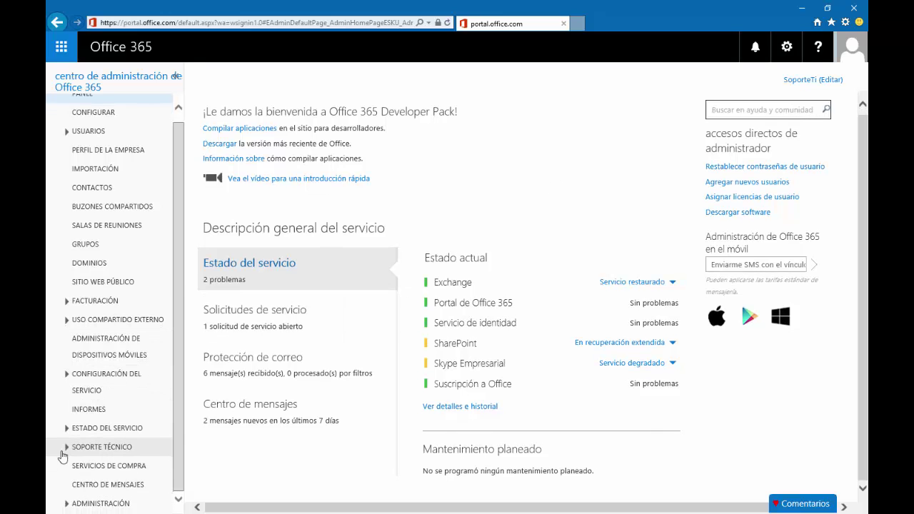
pyautogui.click(100, 503)
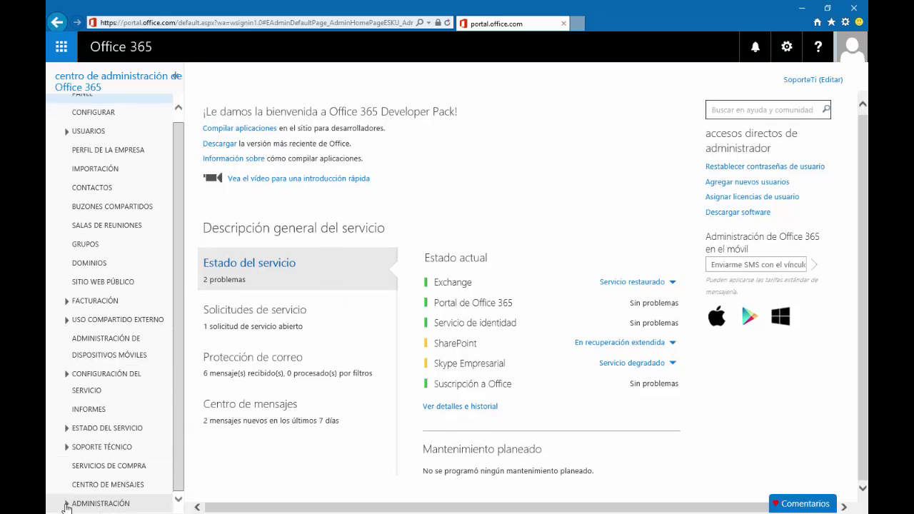
pyautogui.click(97, 422)
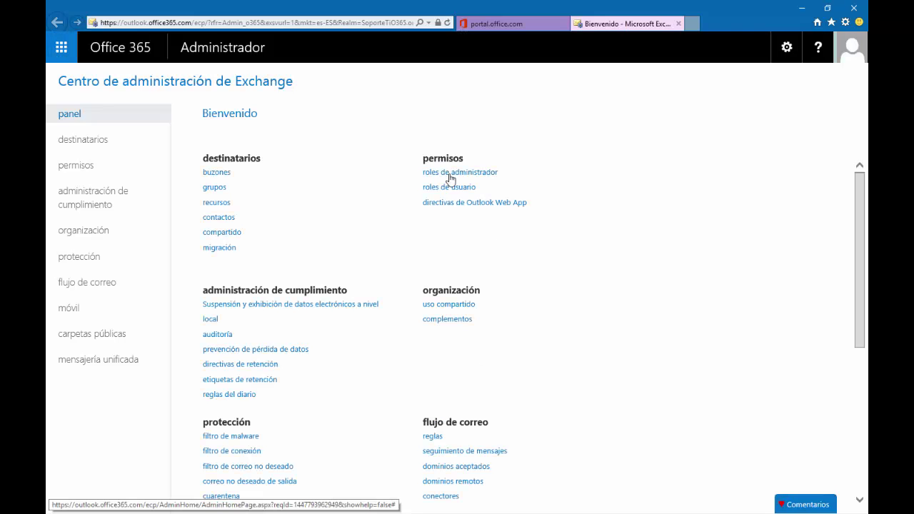
pyautogui.click(450, 173)
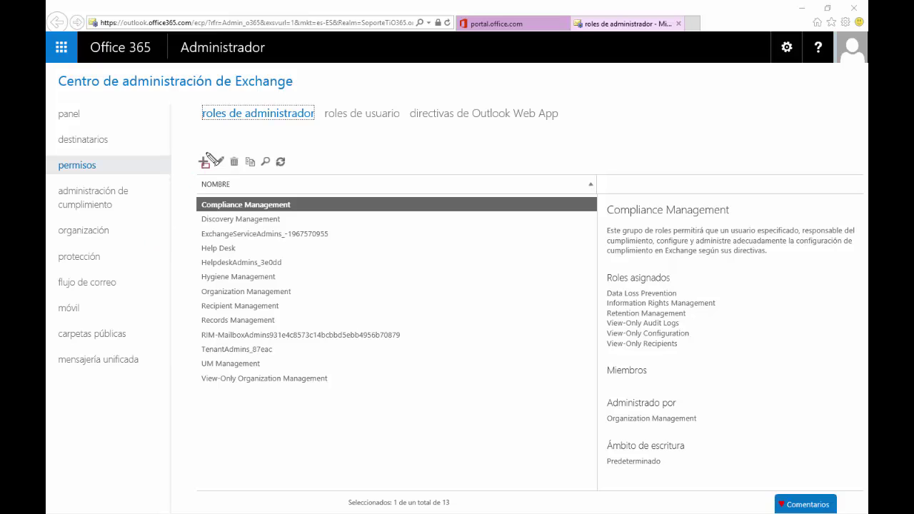
# Start a new administrator role group in a maximized window and name it SoporteTi ROL
pyautogui.moveTo(191, 151); pyautogui.dragTo(212, 173)
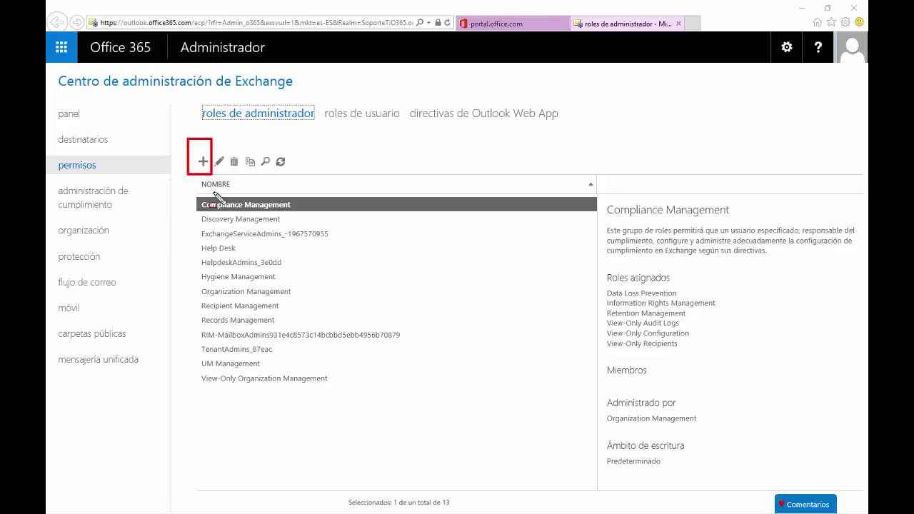
pyautogui.click(203, 161)
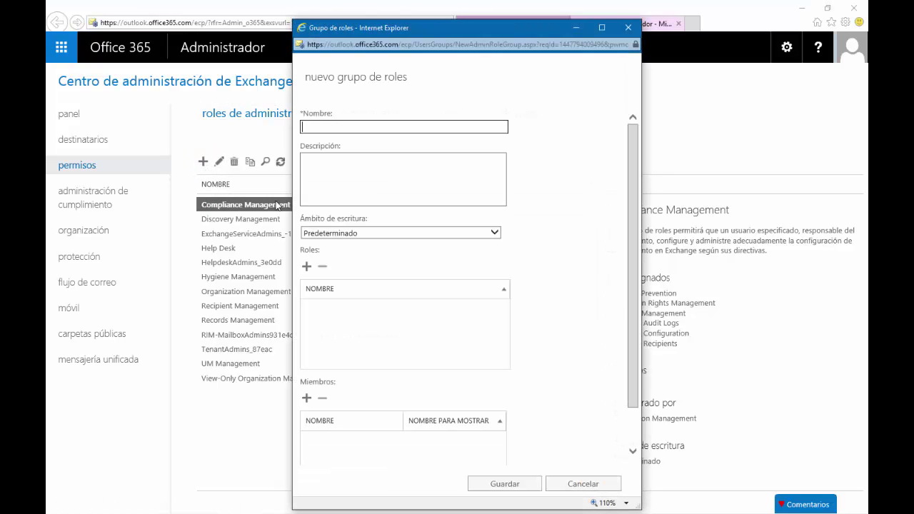
pyautogui.click(601, 27)
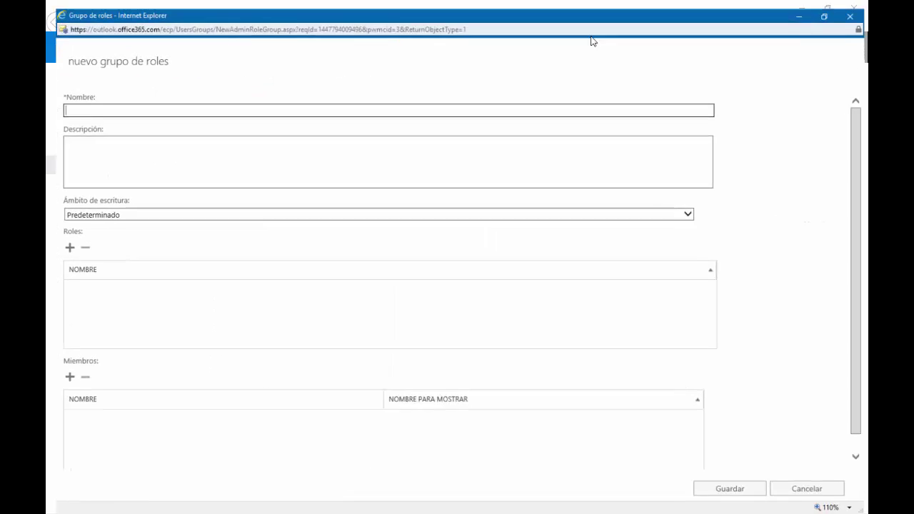
pyautogui.click(268, 102)
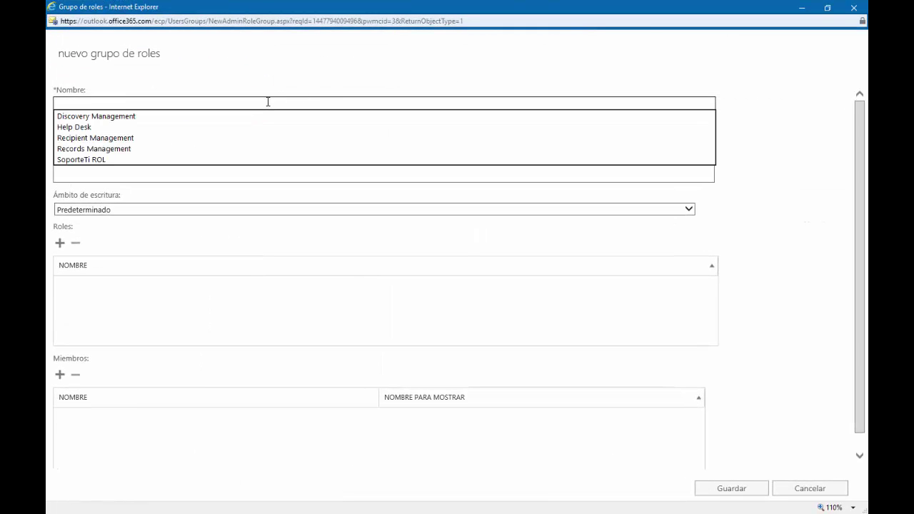
pyautogui.click(122, 158)
# Describe the role group as "El ROL del VIDEO de Office 365 personalizado by the feis buk", keeping the write scope Predeterminado
pyautogui.click(122, 157)
pyautogui.write('El ROL del VIDEO de')
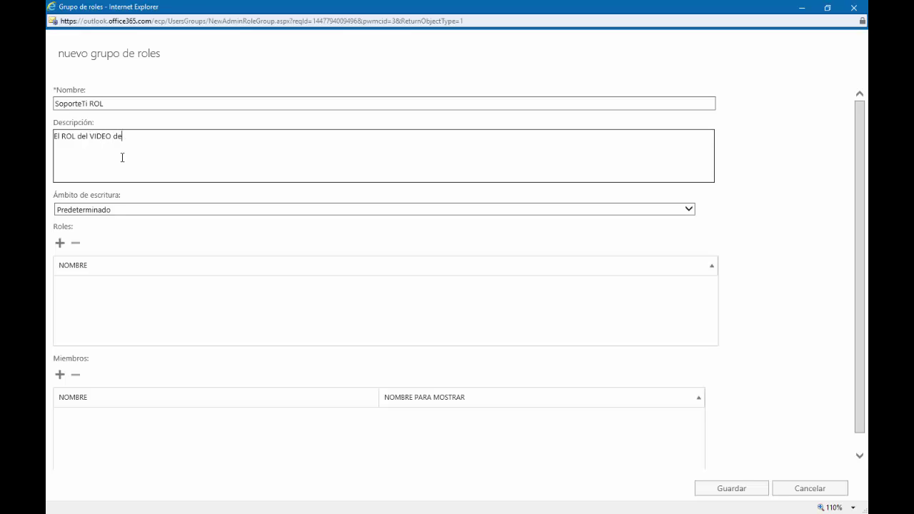
pyautogui.write(' Office 365 personalizado by the feis')
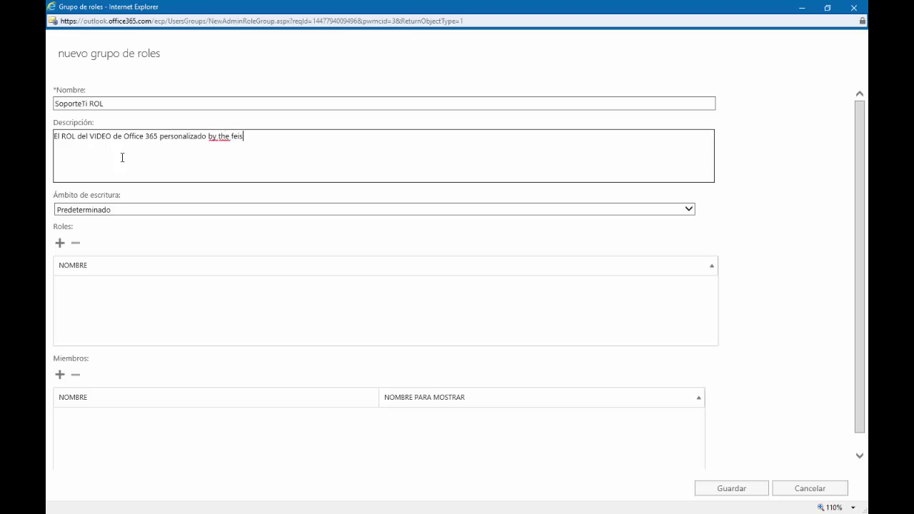
pyautogui.write(' buk')
pyautogui.click(126, 208)
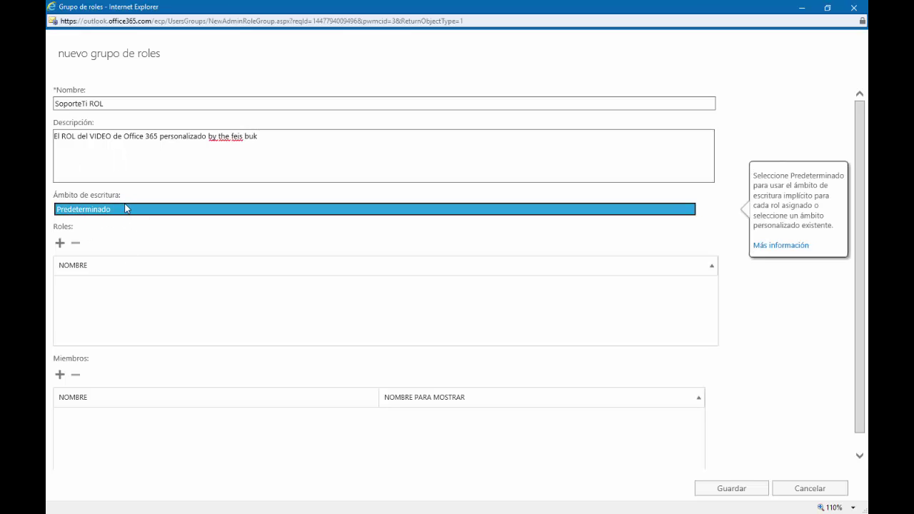
pyautogui.click(142, 199)
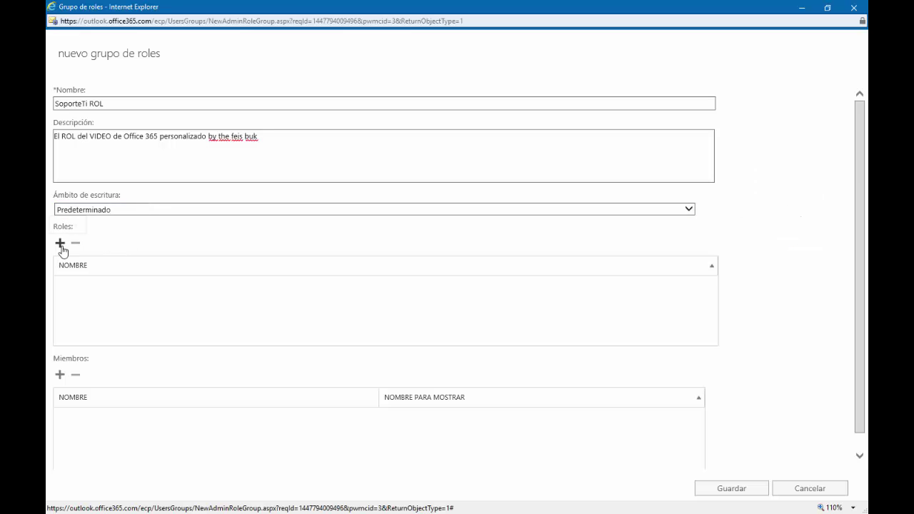
# Open the role picker for the new group, maximize it and add the User Options role to the selection
pyautogui.click(60, 244)
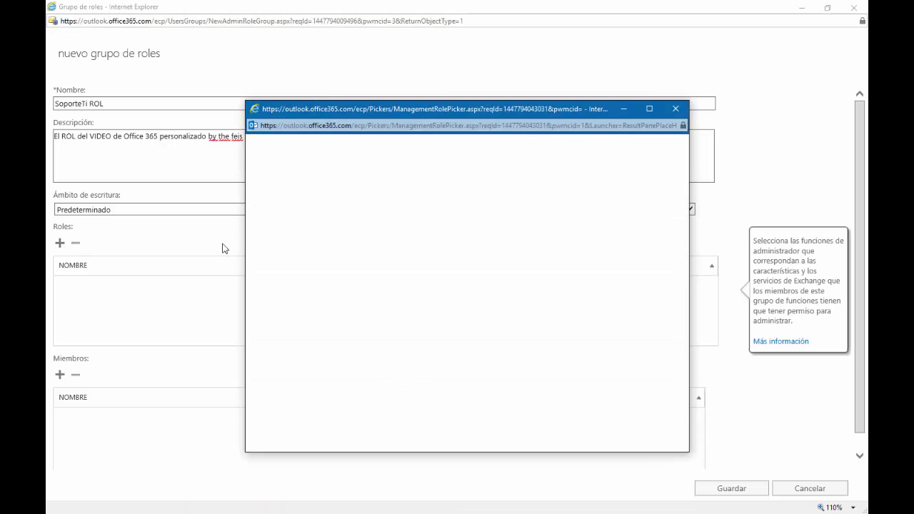
pyautogui.click(646, 110)
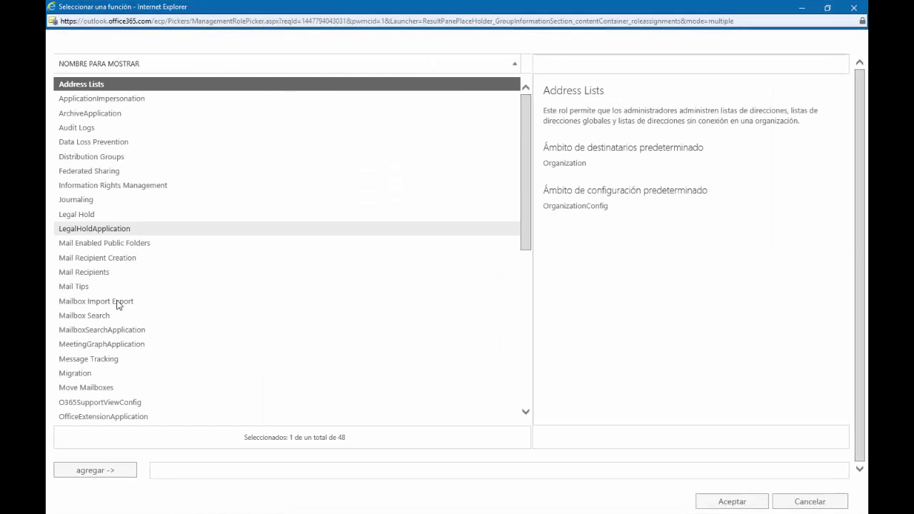
pyautogui.scroll(-3, 179, 236)
pyautogui.scroll(-6, 179, 235)
pyautogui.scroll(8, 179, 235)
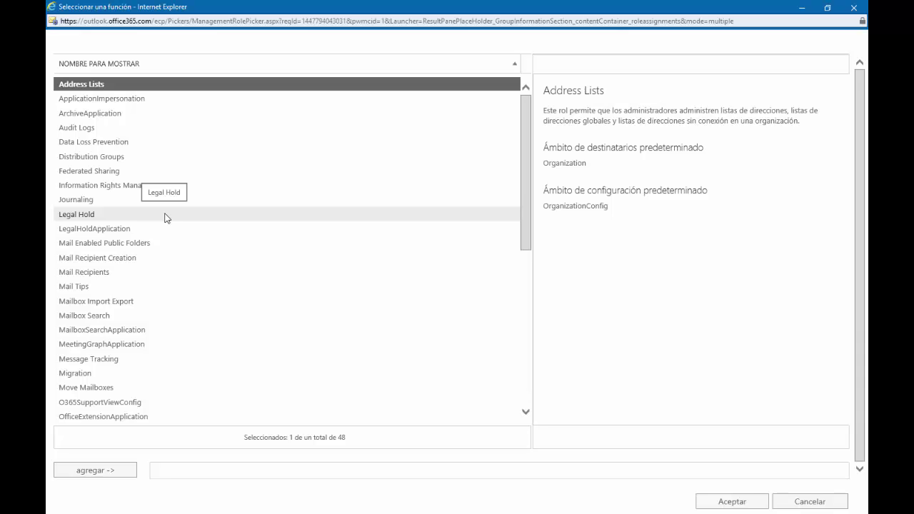
pyautogui.scroll(-6, 153, 333)
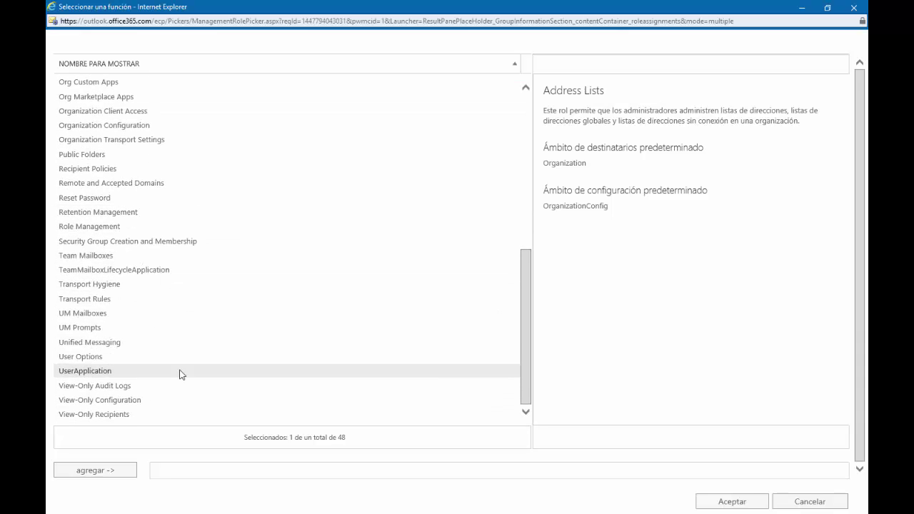
pyautogui.click(97, 360)
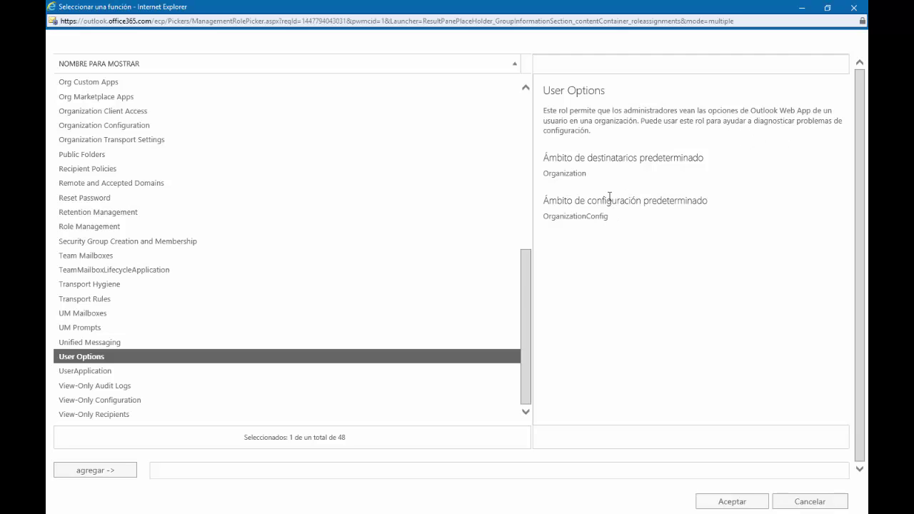
pyautogui.click(110, 472)
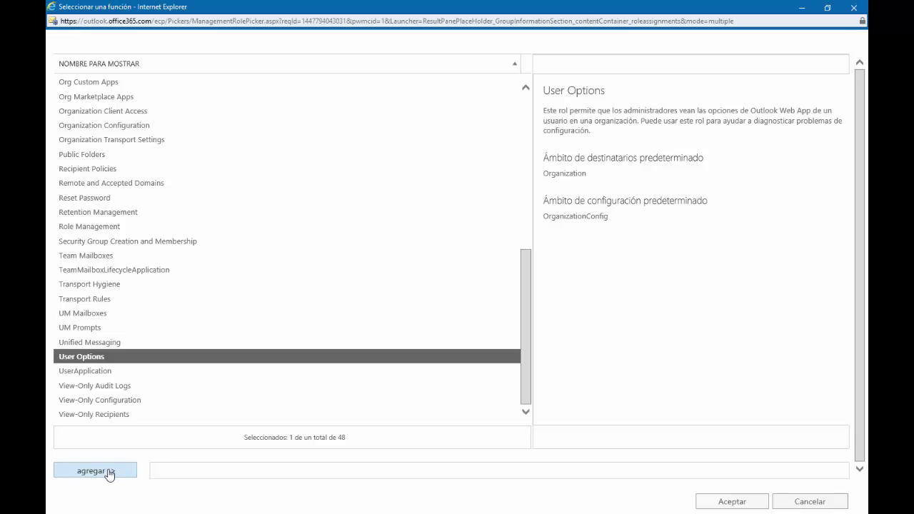
# Add the Reset Password and Mail Tips roles to the selection for the role group
pyautogui.scroll(3, 155, 374)
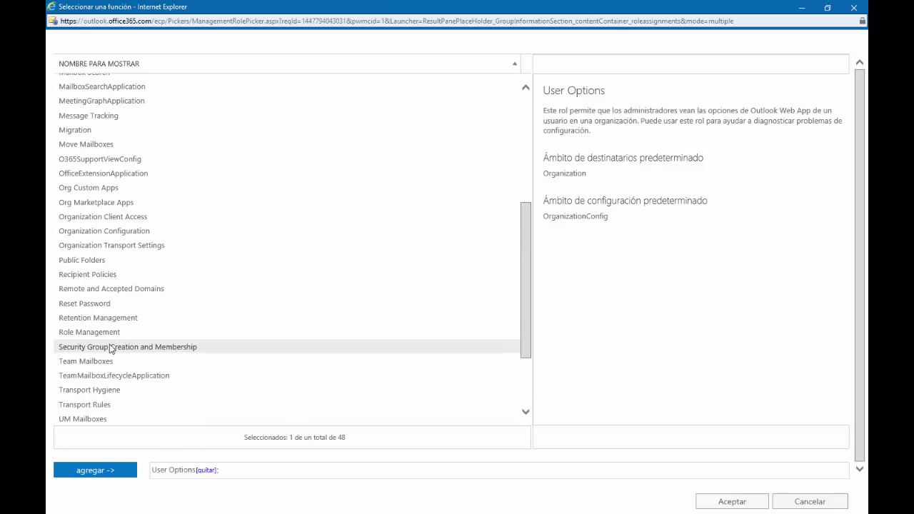
pyautogui.click(115, 303)
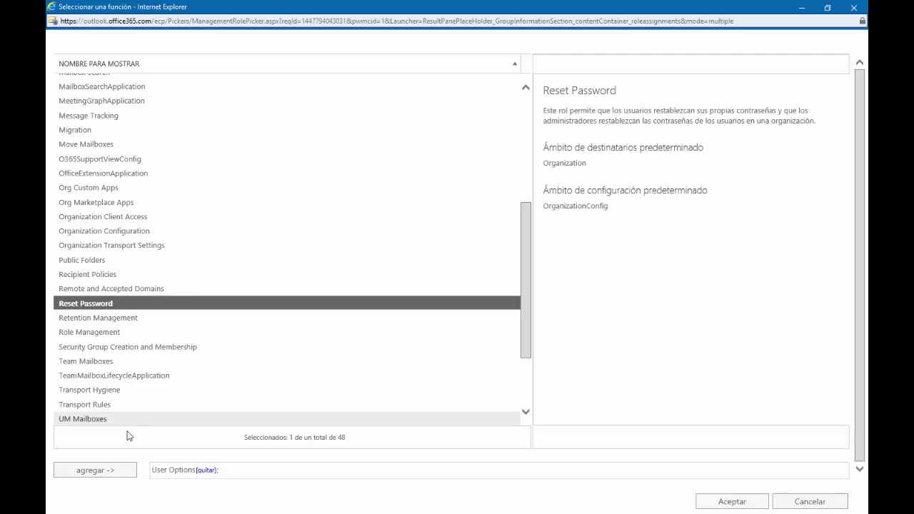
pyautogui.click(96, 474)
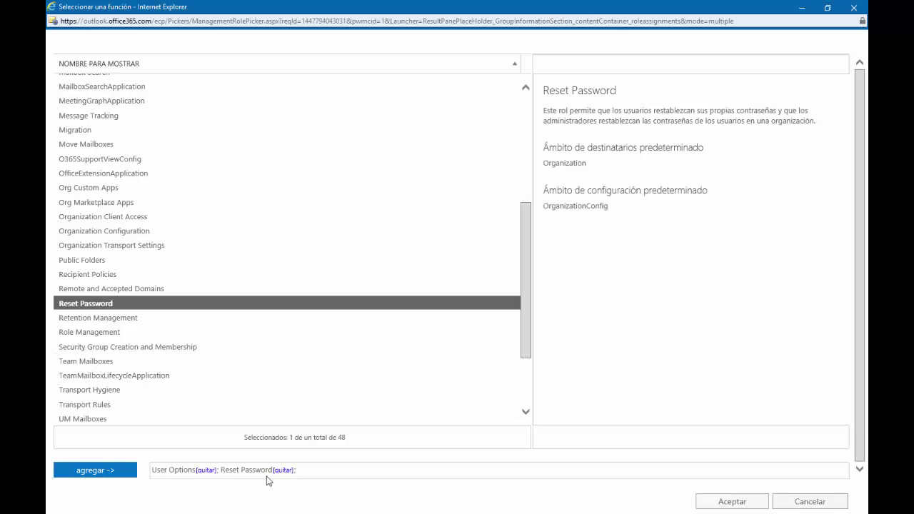
pyautogui.scroll(1, 151, 305)
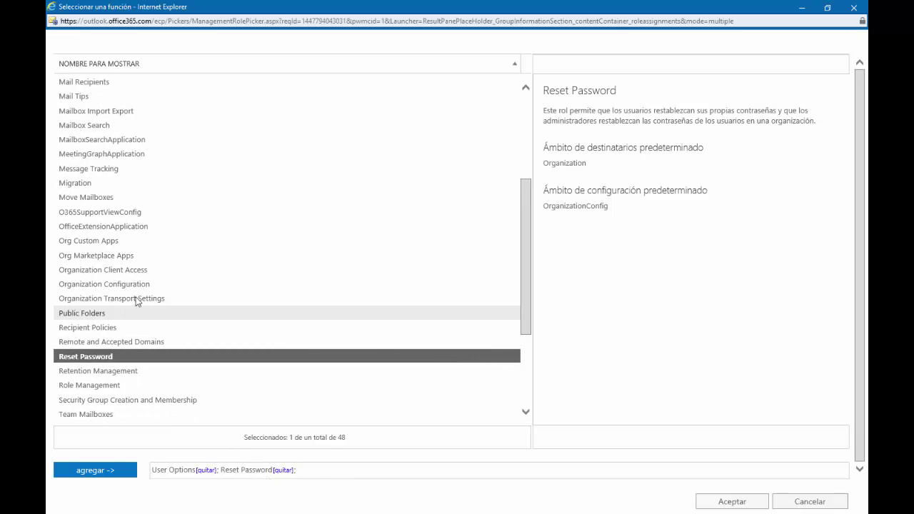
pyautogui.scroll(3, 127, 299)
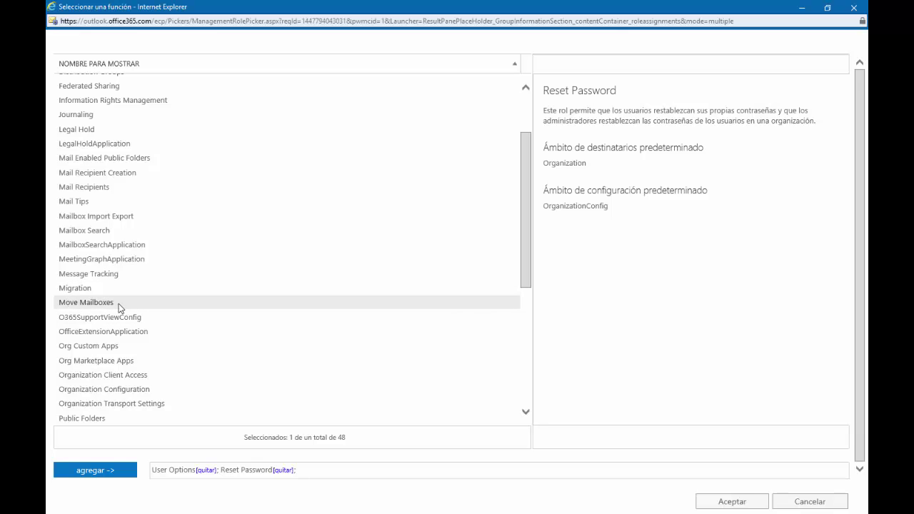
pyautogui.scroll(3, 143, 293)
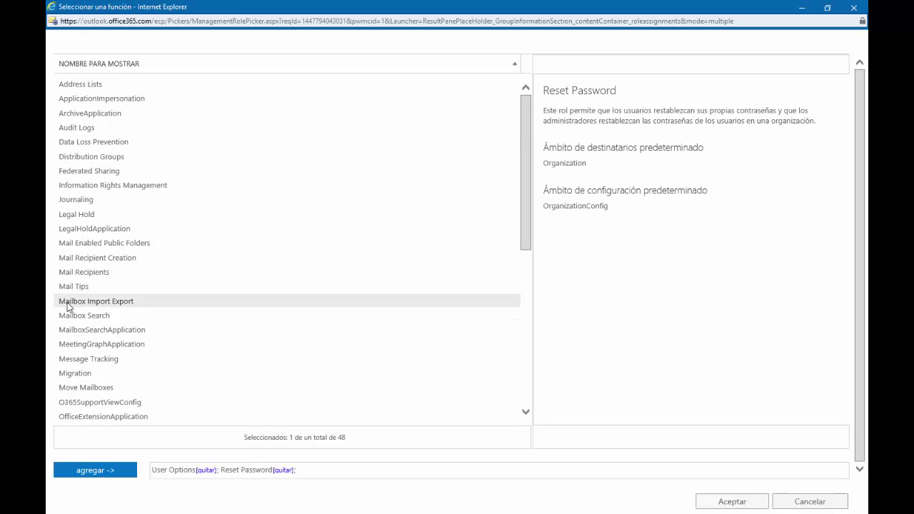
pyautogui.click(80, 288)
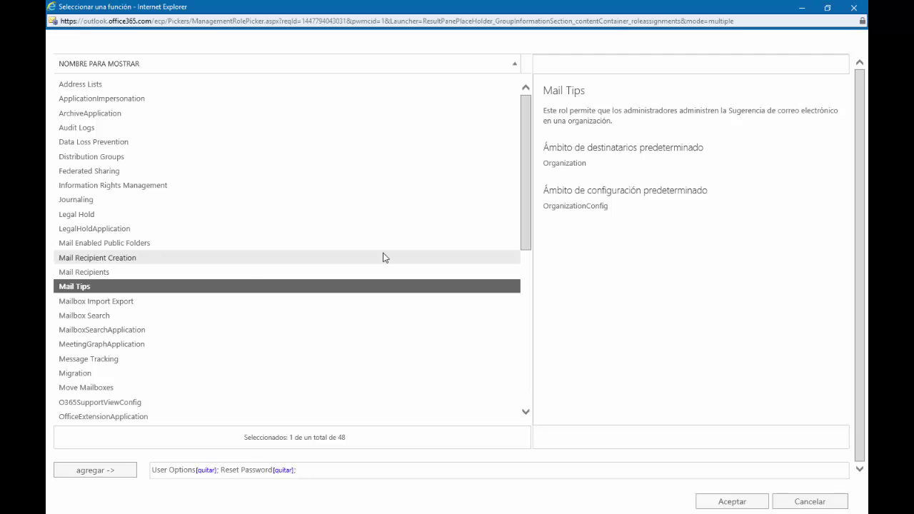
pyautogui.click(118, 470)
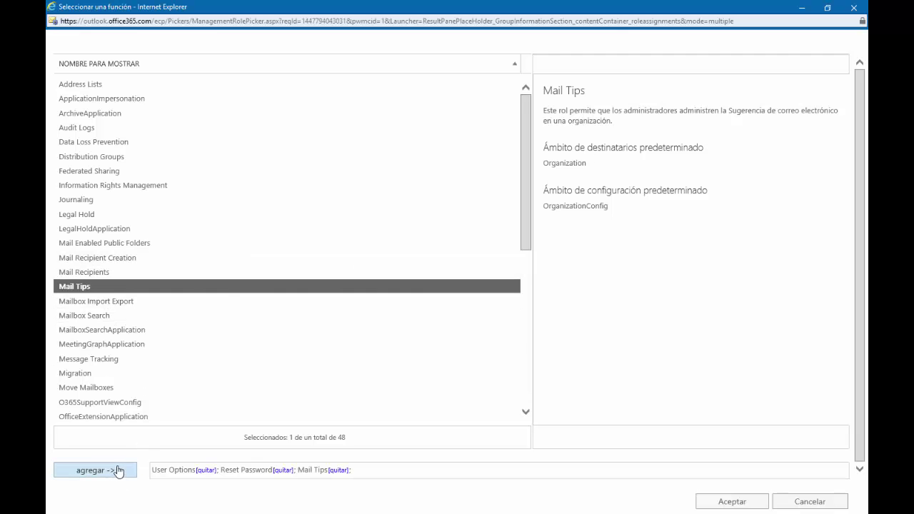
# Add the Legal Hold and Distribution Groups roles to the selection and accept the chosen roles for the group
pyautogui.click(104, 215)
pyautogui.click(95, 472)
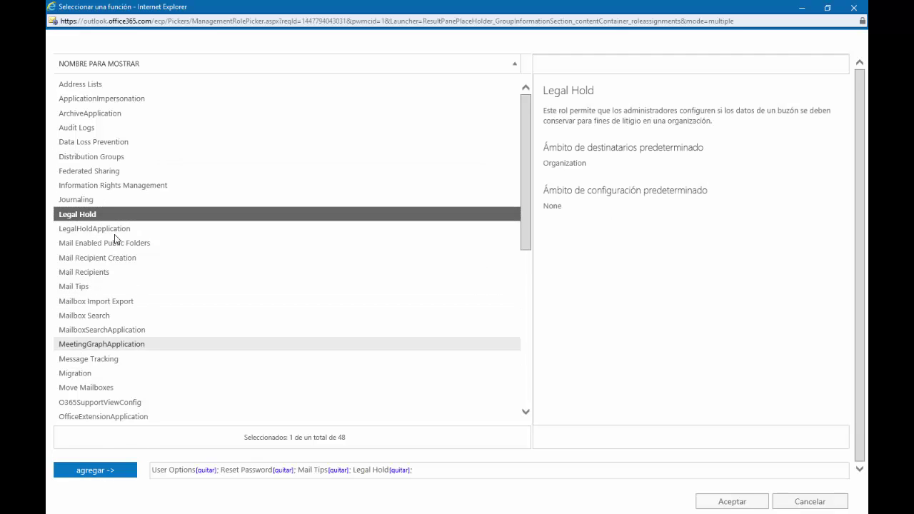
pyautogui.click(107, 159)
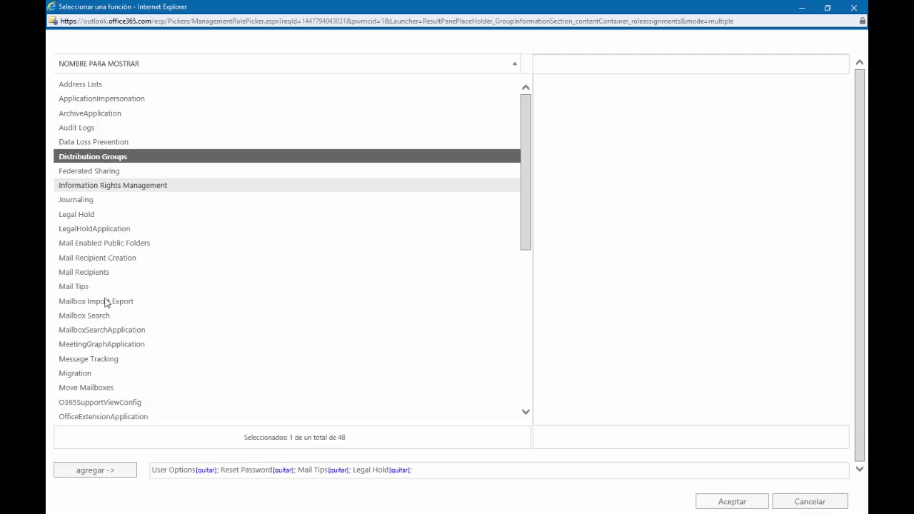
pyautogui.click(92, 471)
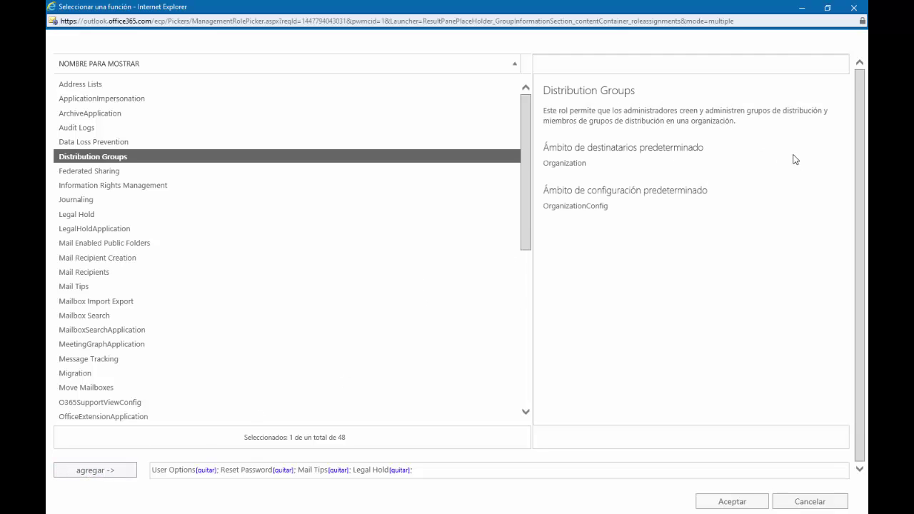
pyautogui.click(111, 479)
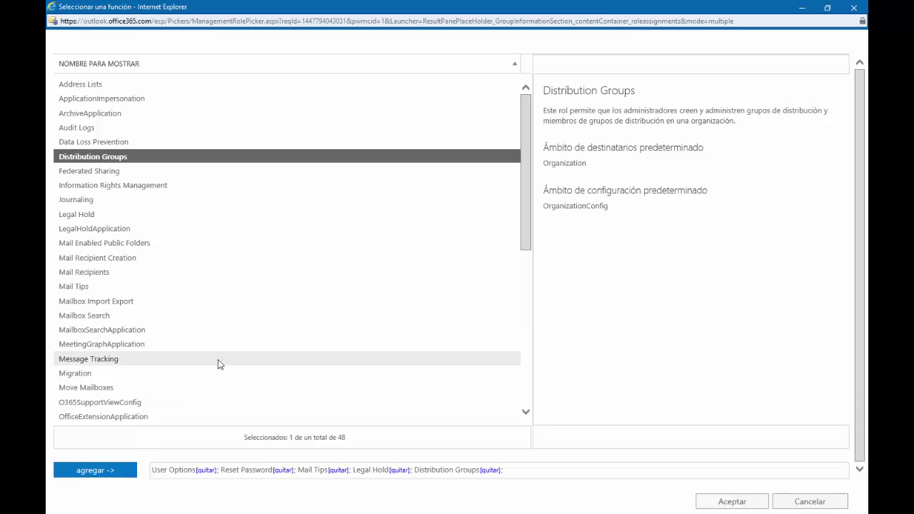
pyautogui.scroll(-4, 218, 359)
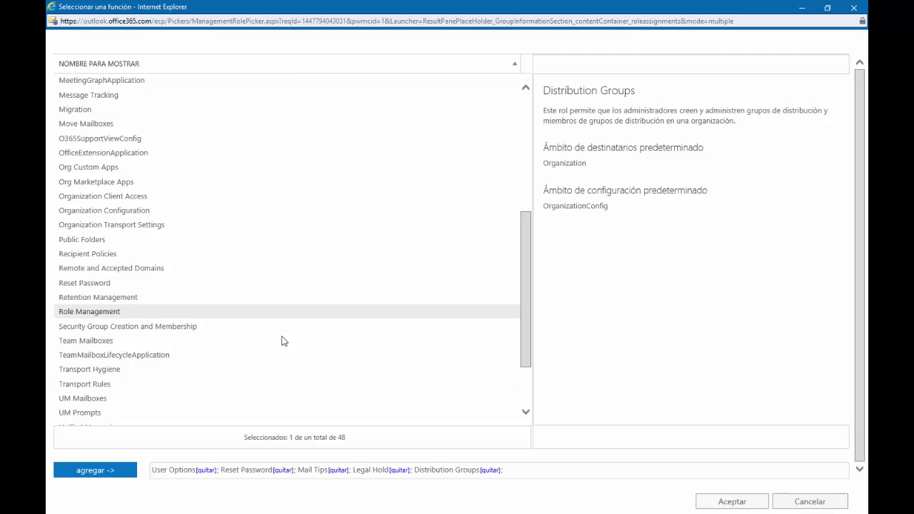
pyautogui.click(725, 501)
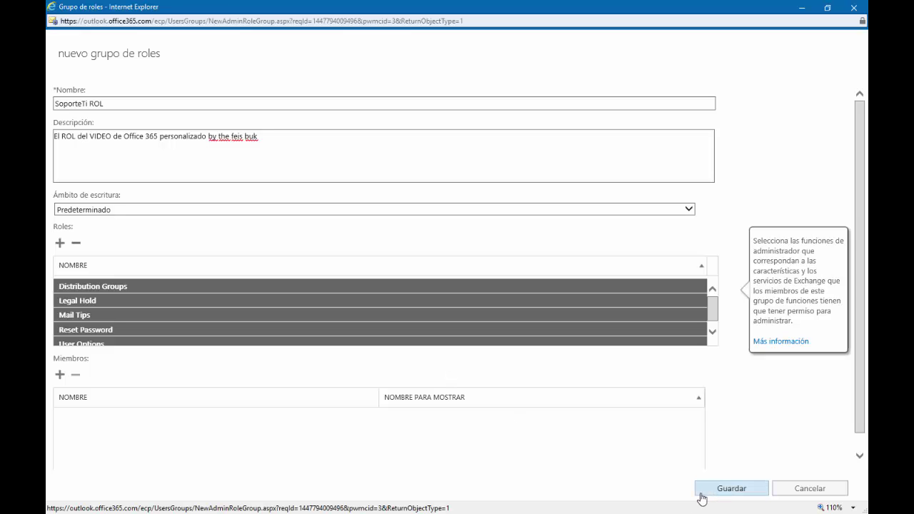
# Add the user listed between Hygiene Management and O365 Support View Only as the group's member and save the new role group
pyautogui.click(60, 374)
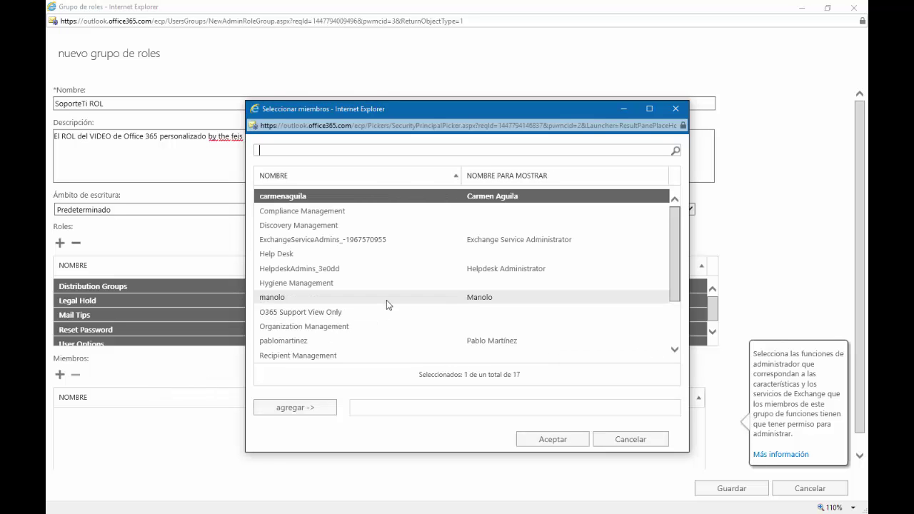
pyautogui.click(387, 297)
pyautogui.click(307, 408)
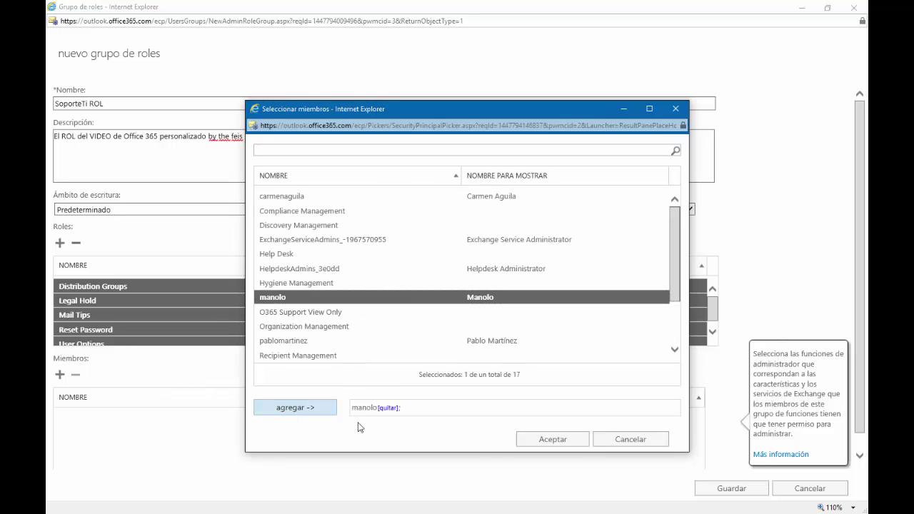
pyautogui.click(567, 441)
pyautogui.click(724, 490)
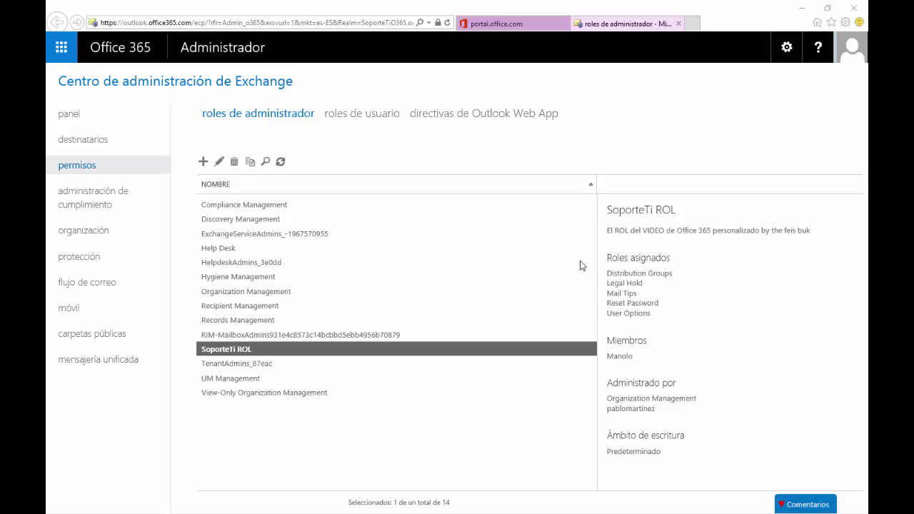
# Compare the assigned roles and members of the SoporteTi ROL role group with those of Help Desk
pyautogui.moveTo(603, 246); pyautogui.dragTo(692, 323)
pyautogui.click(255, 249)
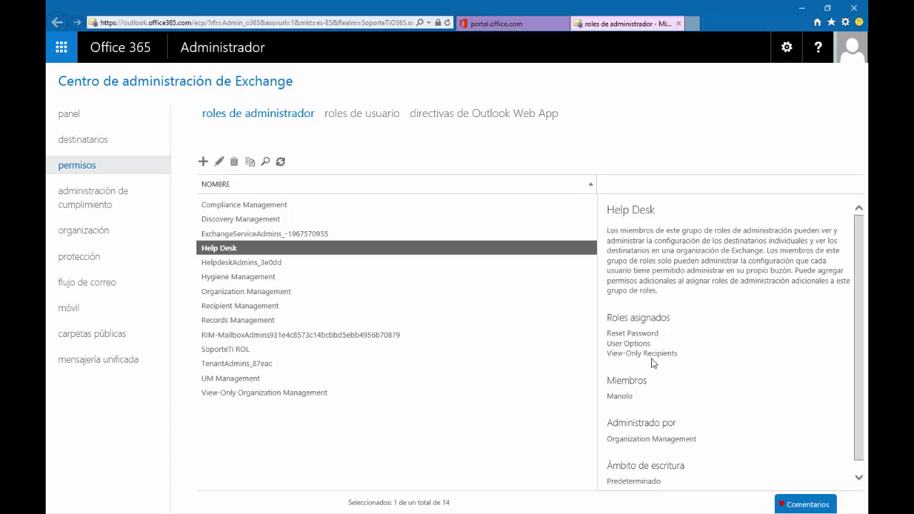
pyautogui.click(253, 349)
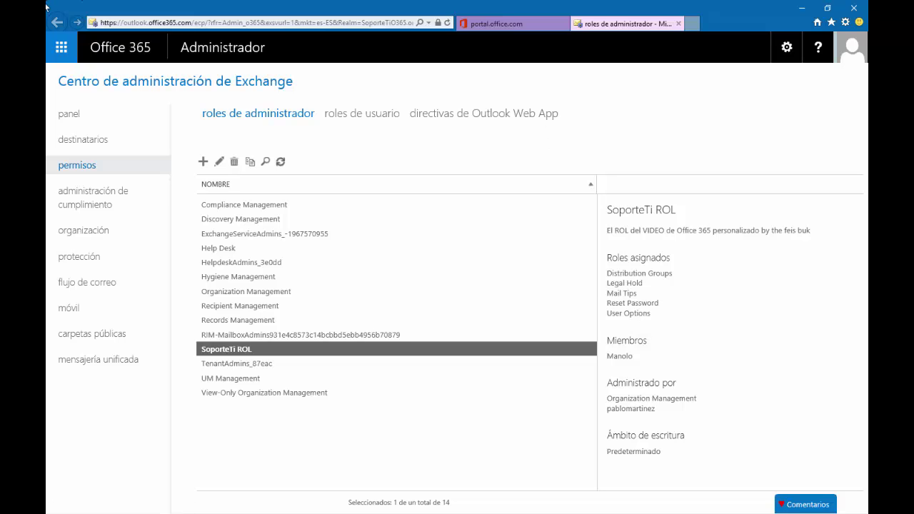
# Switch to the InPrivate browser window and open the video tutorials page of the Soporte Ti online store
pyautogui.hotkey('alt', 'Tab')
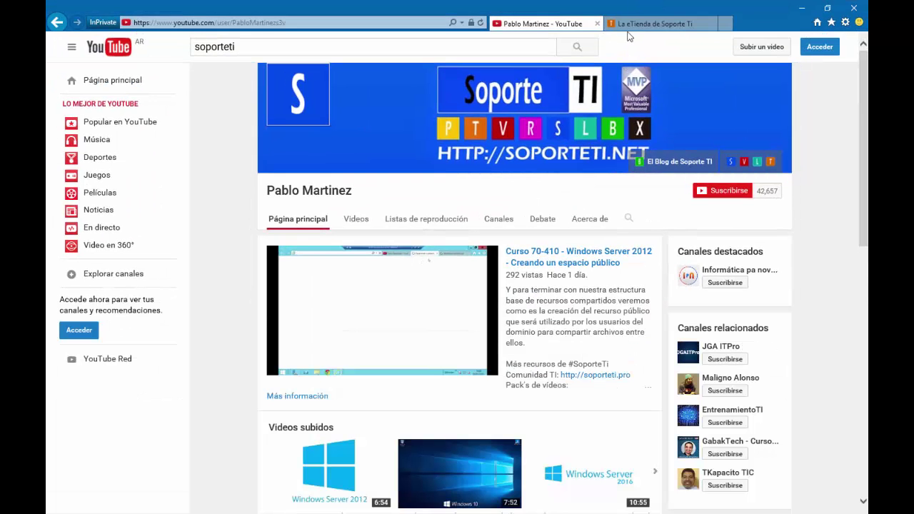
pyautogui.click(634, 26)
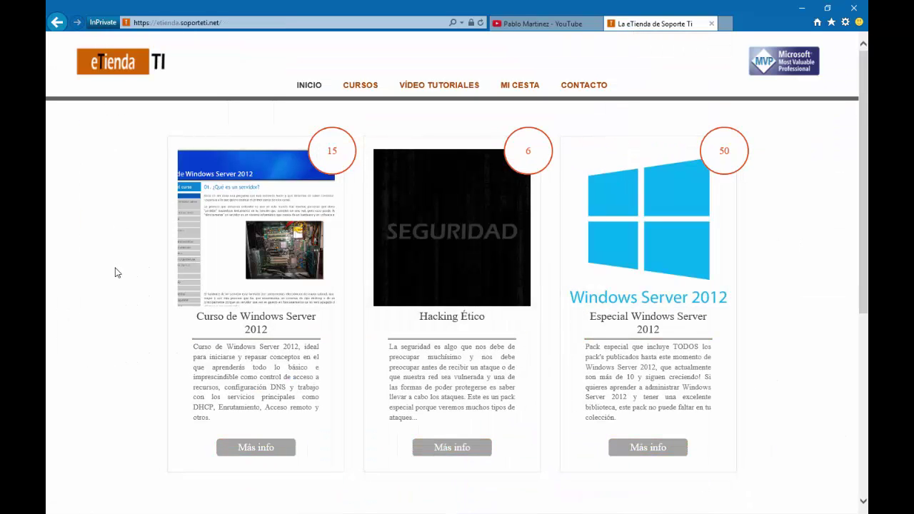
pyautogui.click(447, 87)
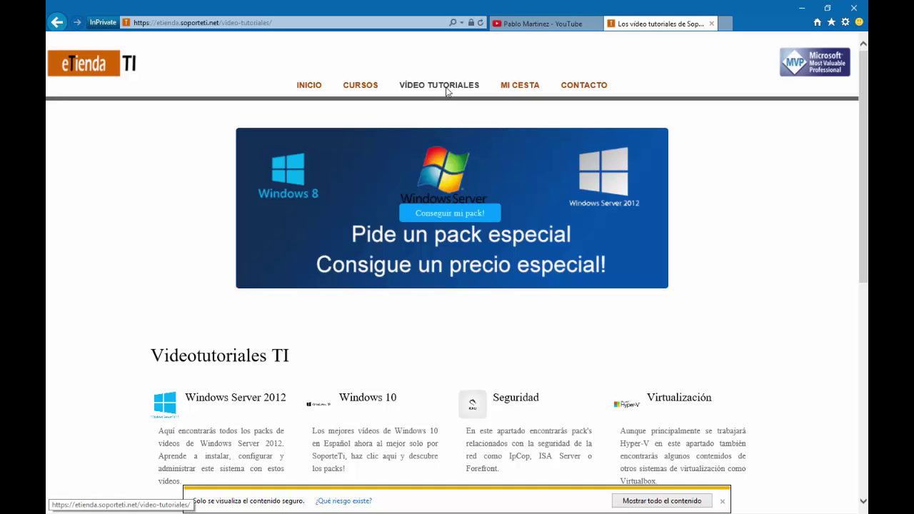
# Browse the video tutorial categories in the store and open the Windows 10 packs
pyautogui.scroll(-3, 444, 91)
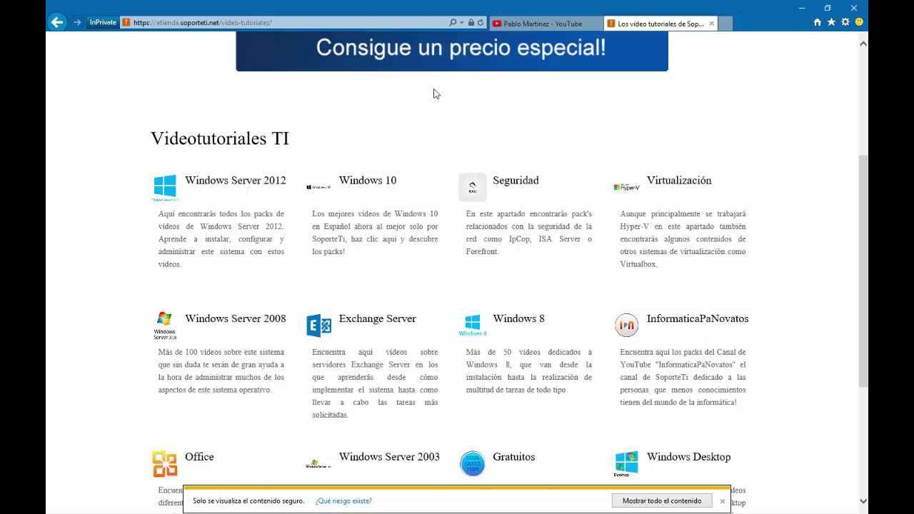
pyautogui.scroll(-2, 432, 92)
pyautogui.scroll(3, 473, 214)
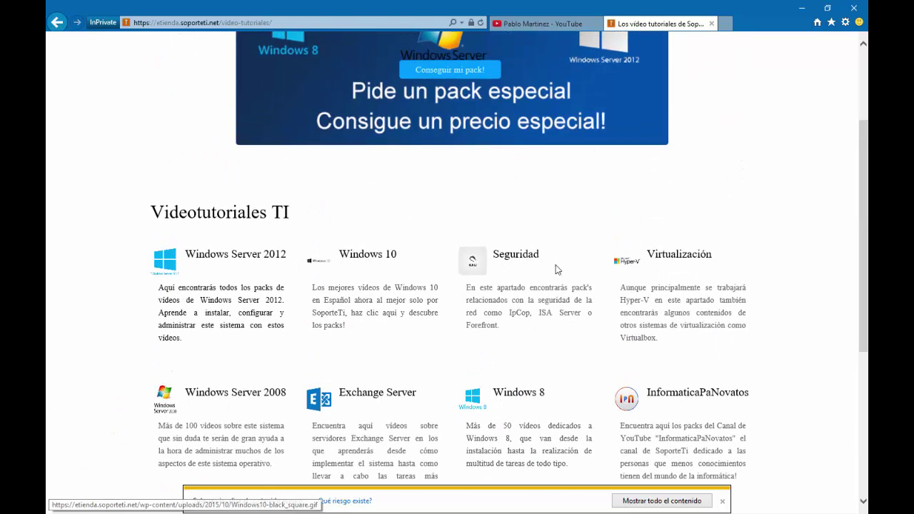
pyautogui.scroll(-2, 500, 266)
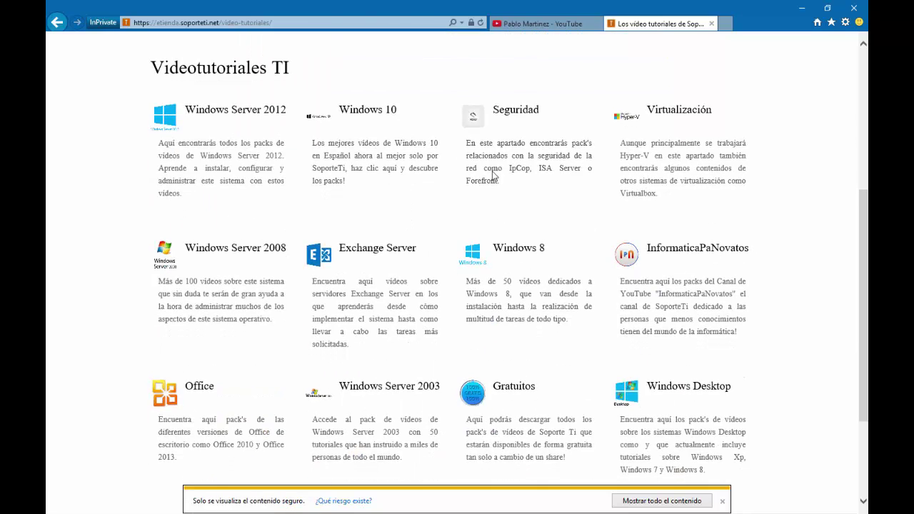
pyautogui.scroll(2, 429, 264)
pyautogui.click(369, 261)
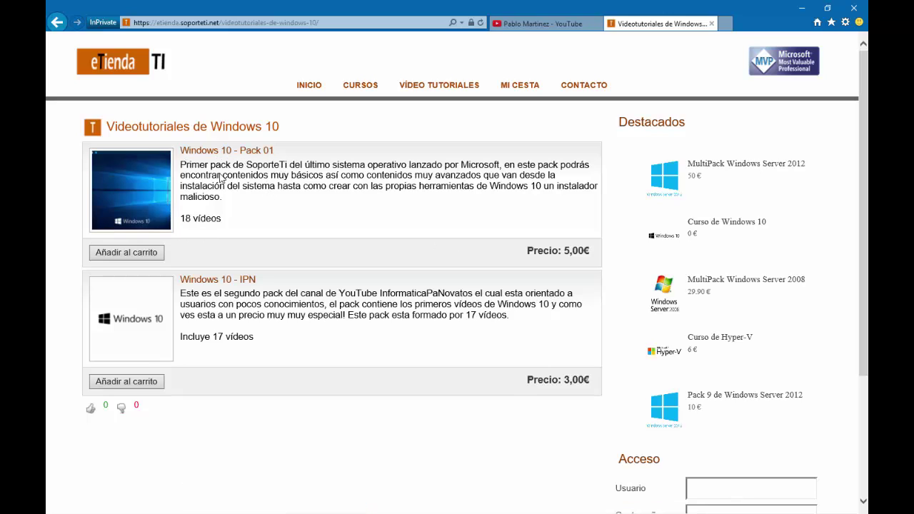
# Return to the store's video tutorials page, look through its categories again and go back to the YouTube channel page
pyautogui.click(464, 87)
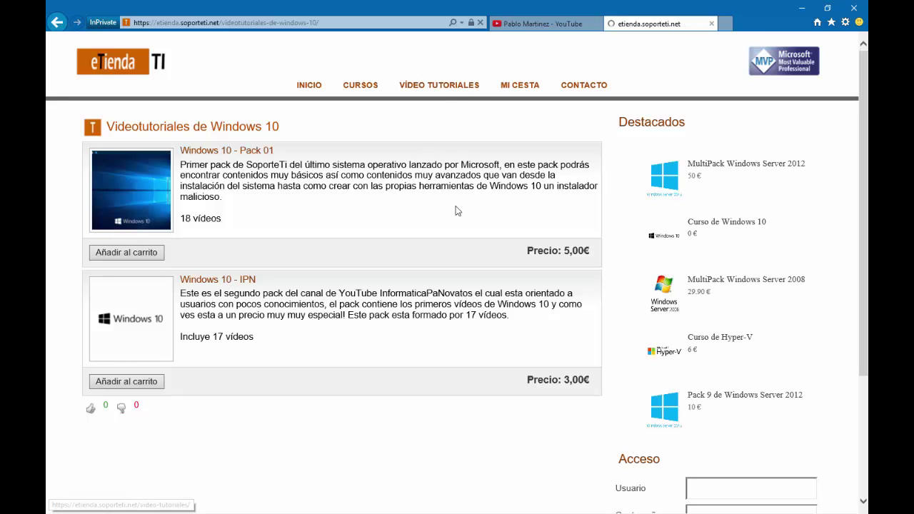
pyautogui.scroll(-4, 446, 241)
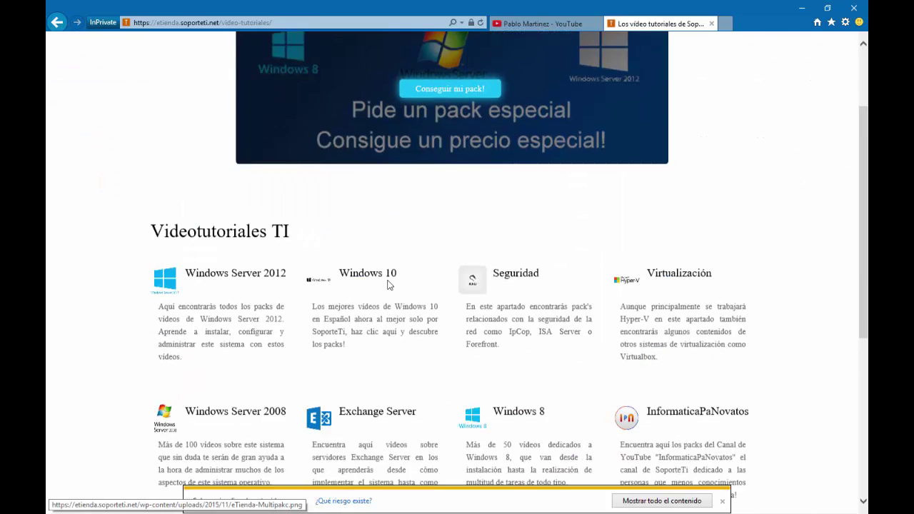
pyautogui.scroll(-2, 449, 334)
pyautogui.scroll(6, 450, 335)
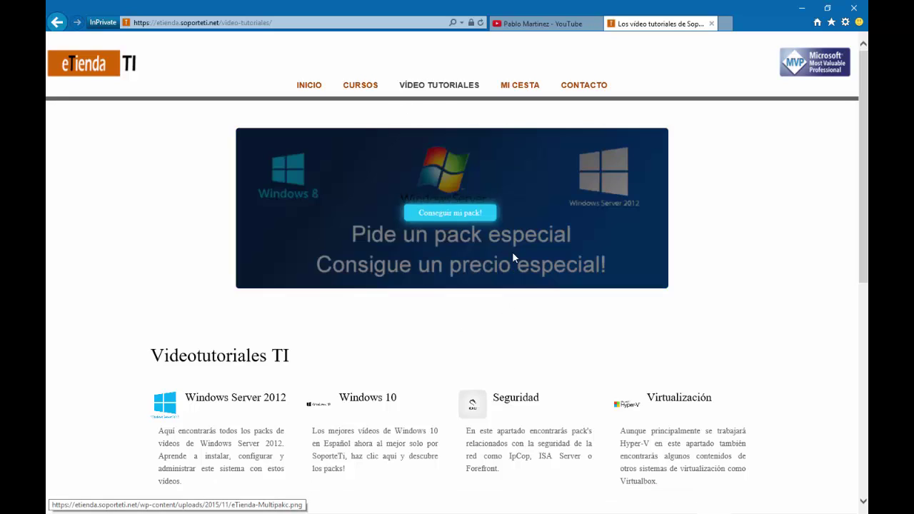
pyautogui.click(541, 24)
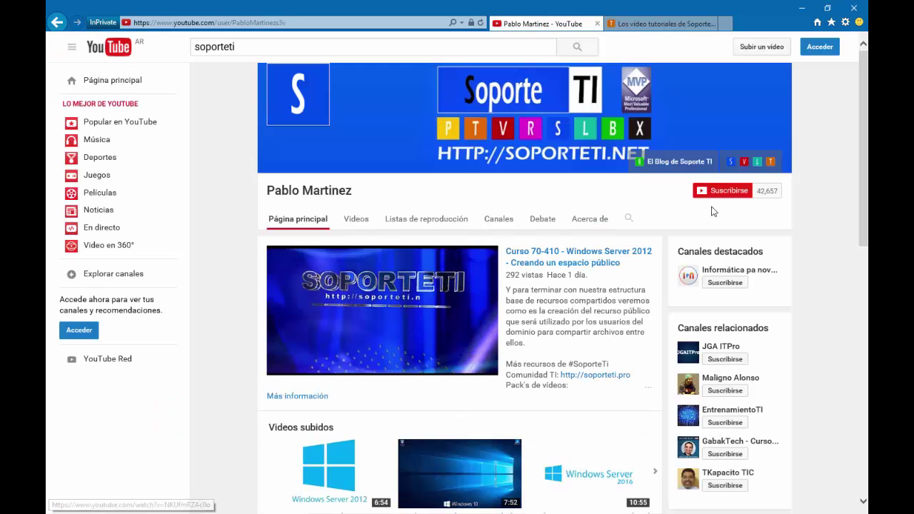